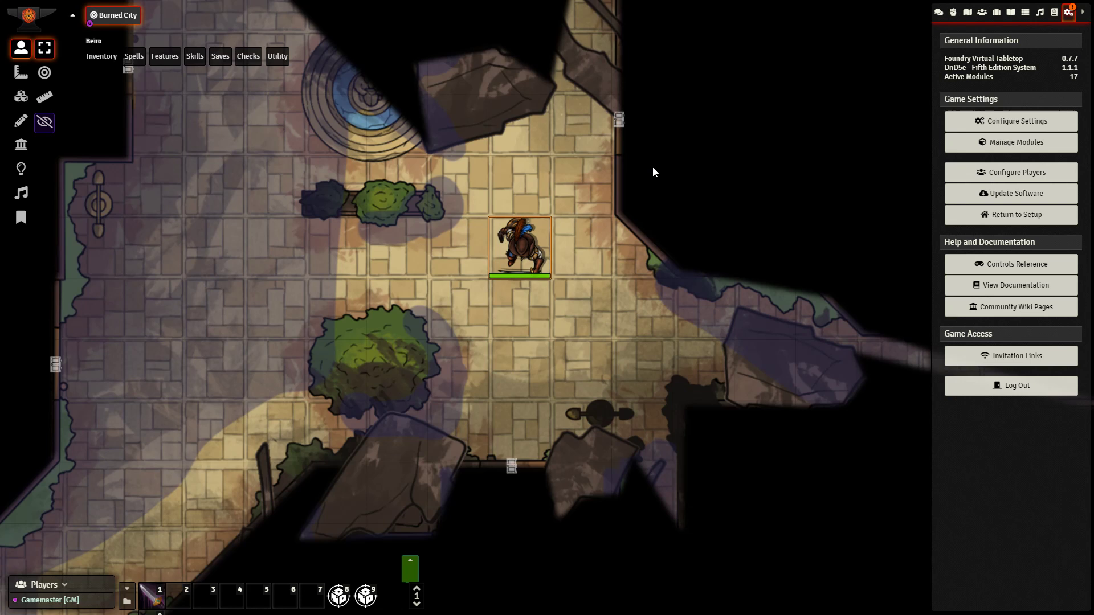
Check the installed modules list, then open Configure Settings on the Module Settings tab
{"action": "left_click", "coordinate": [1016, 149]}
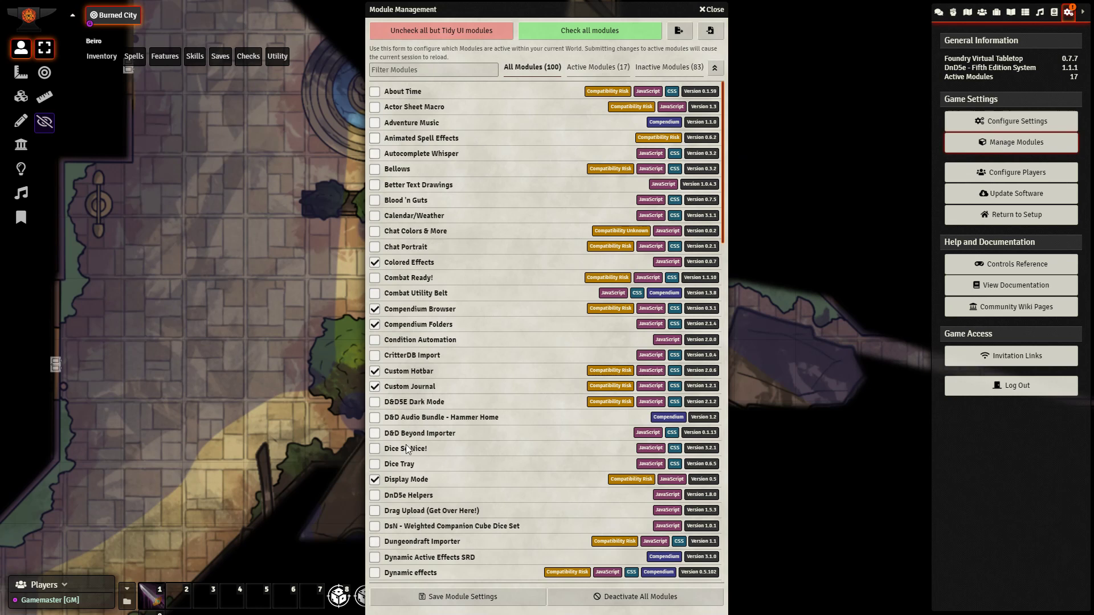
{"action": "left_click", "coordinate": [713, 9]}
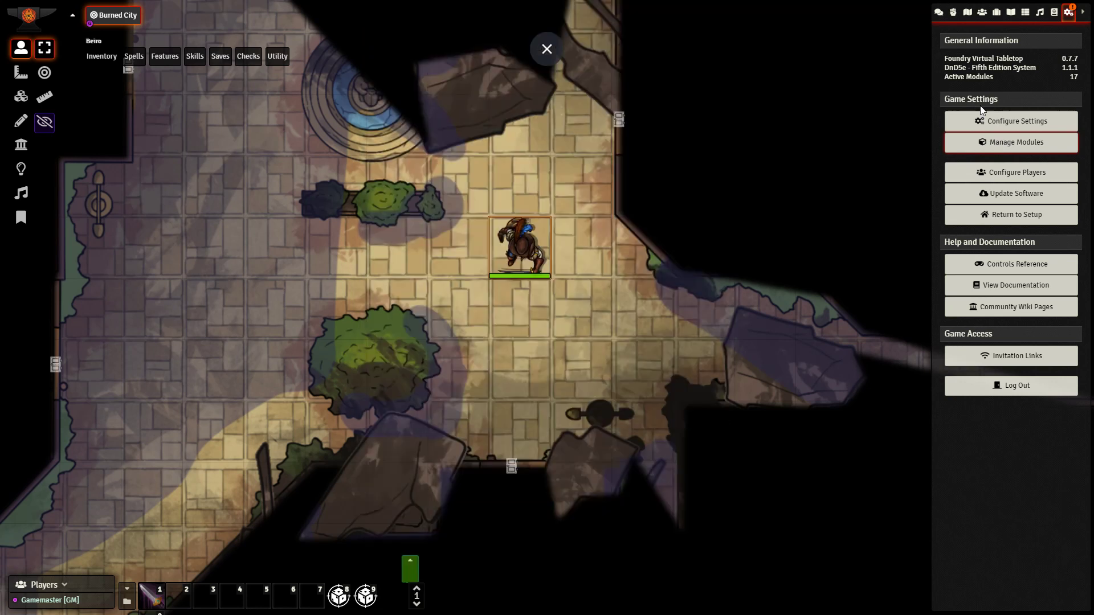
{"action": "left_click", "coordinate": [949, 120]}
{"action": "left_click", "coordinate": [657, 31]}
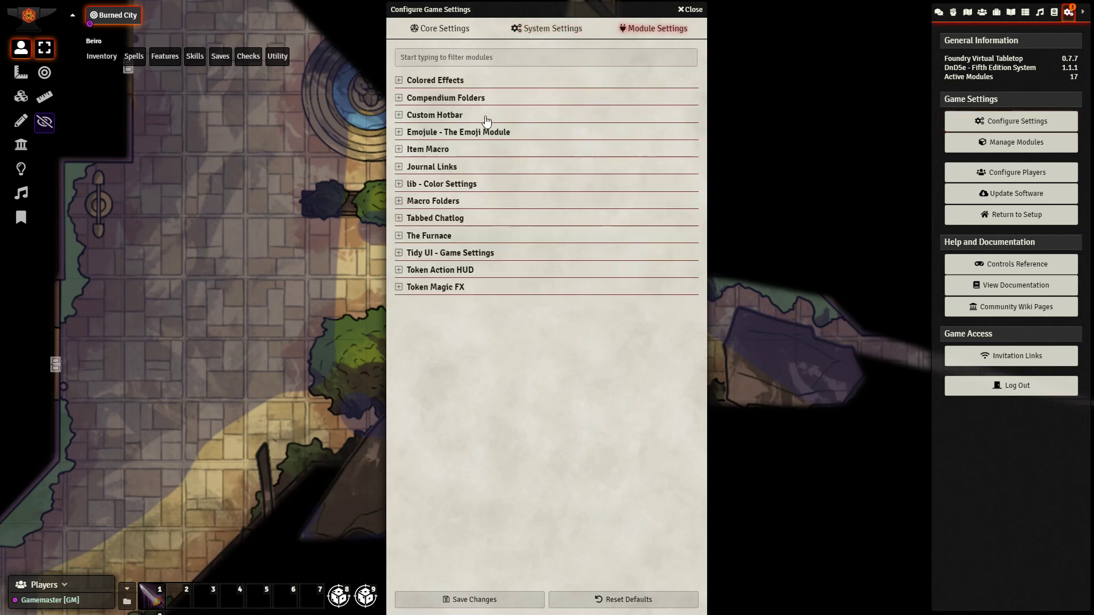
Expand and collapse the Colored Effects and The Furnace options, then close the settings window
{"action": "left_click", "coordinate": [399, 81]}
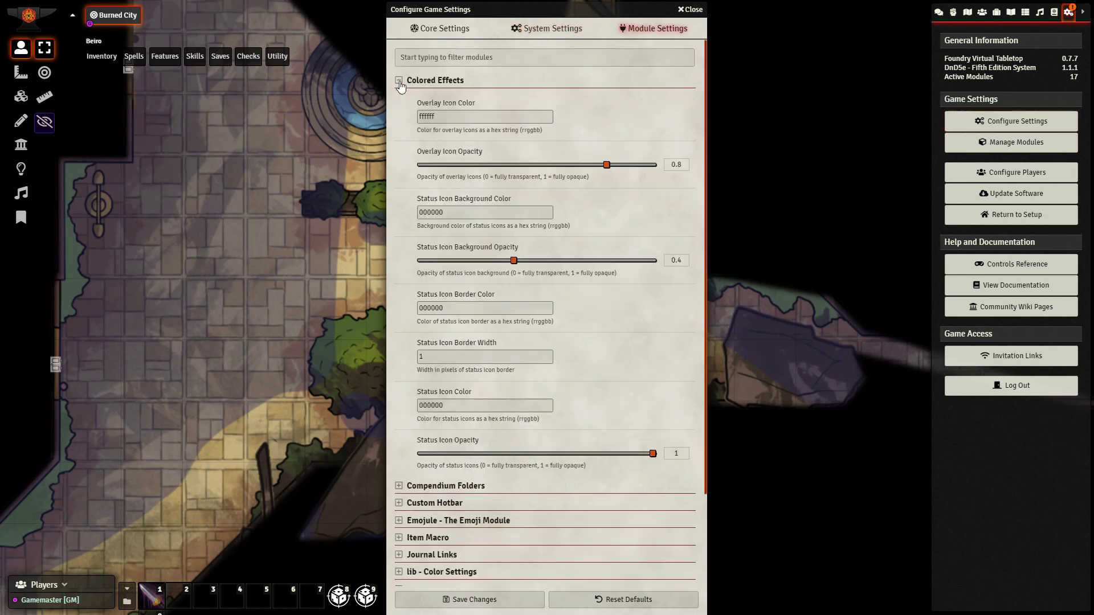
{"action": "left_click", "coordinate": [400, 81]}
{"action": "left_click", "coordinate": [398, 236]}
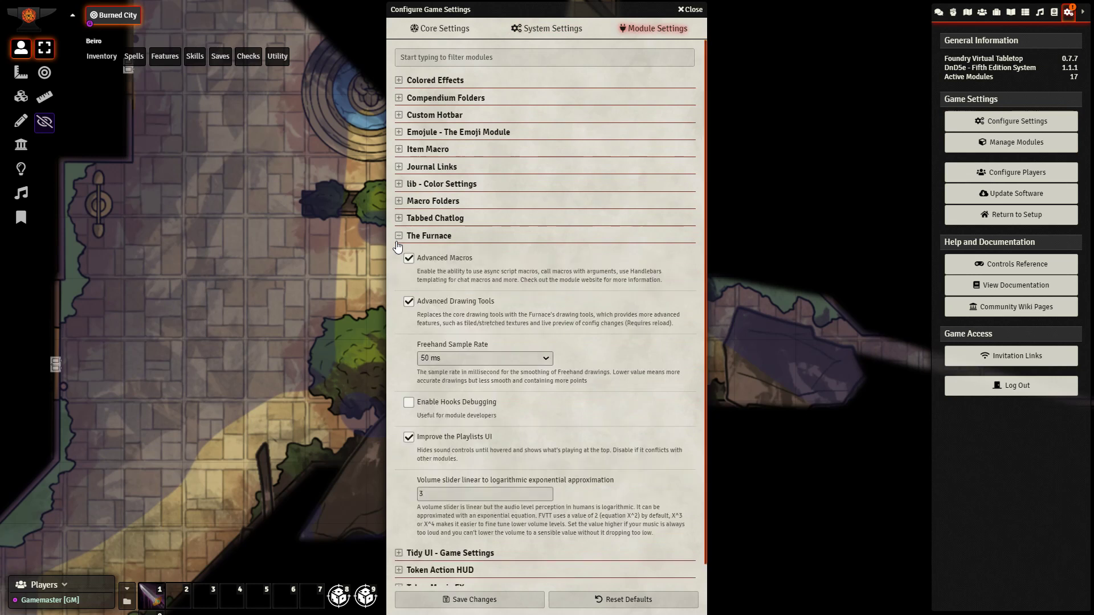
{"action": "left_click", "coordinate": [398, 237]}
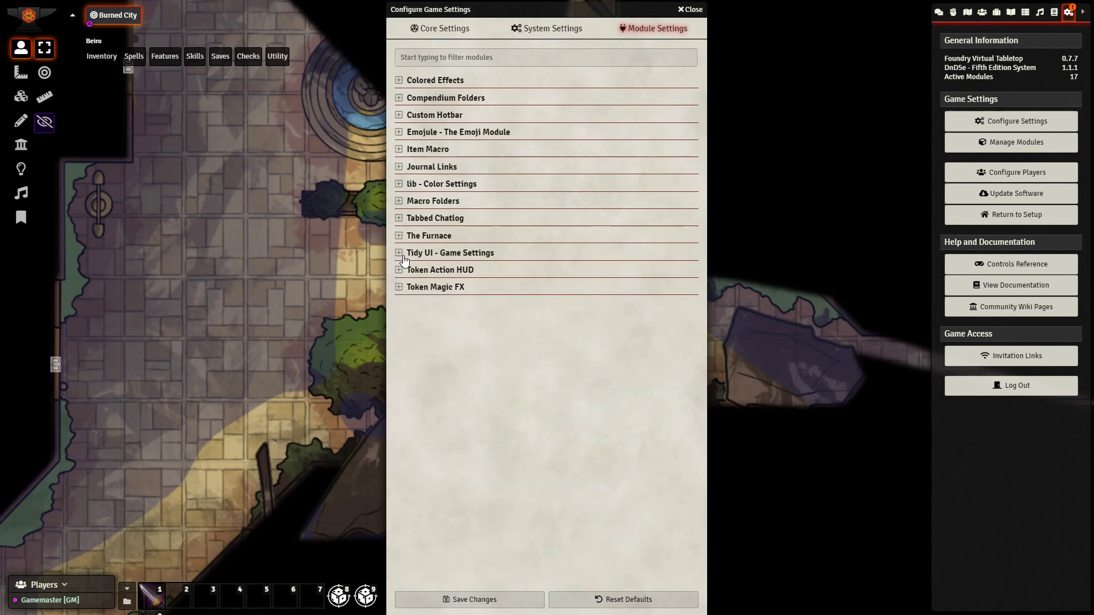
{"action": "left_click", "coordinate": [690, 9]}
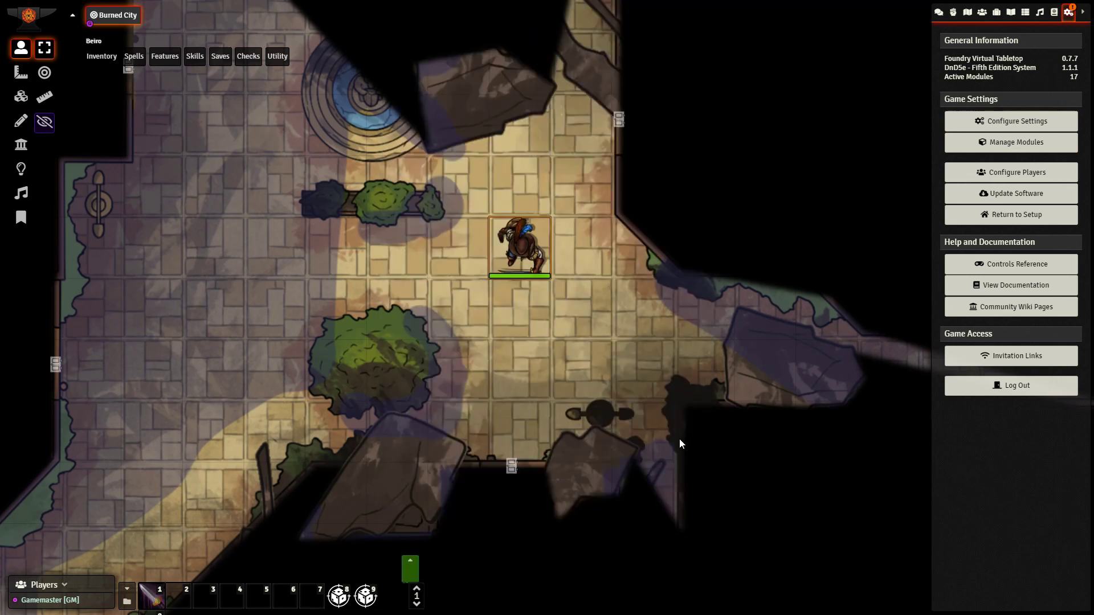
Expand and collapse the extra green custom hotbar, then reopen Configure Settings
{"action": "left_click", "coordinate": [411, 567]}
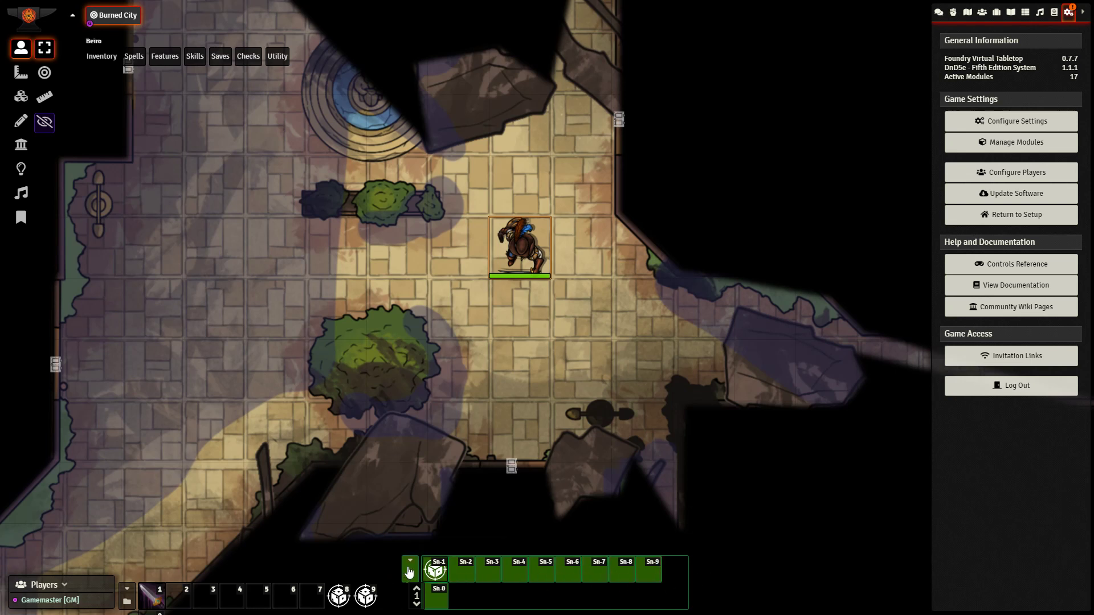
{"action": "left_click", "coordinate": [409, 570]}
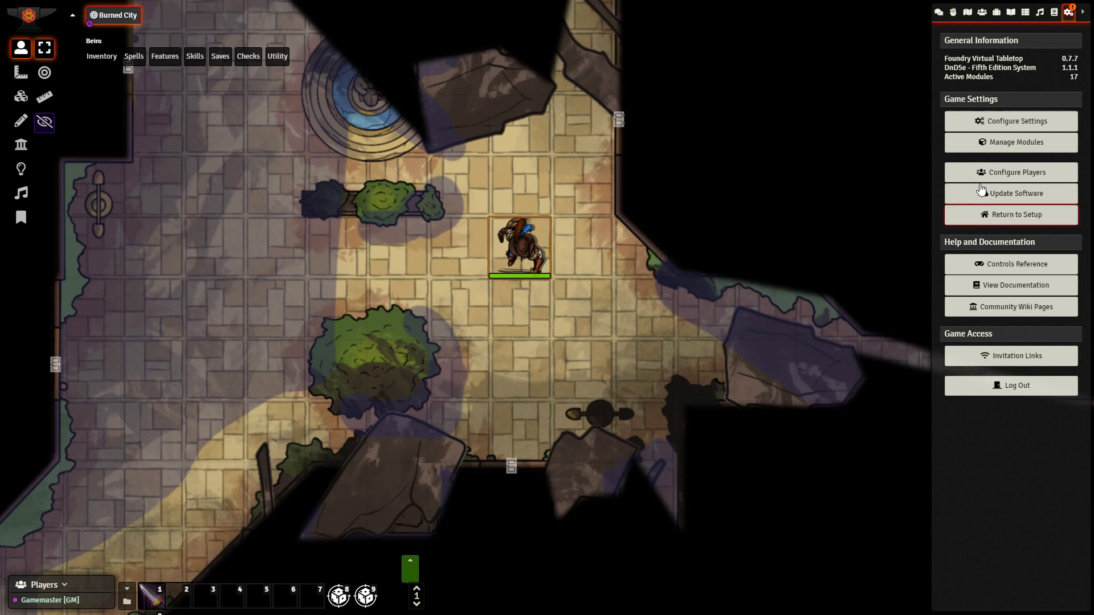
{"action": "left_click", "coordinate": [1006, 128]}
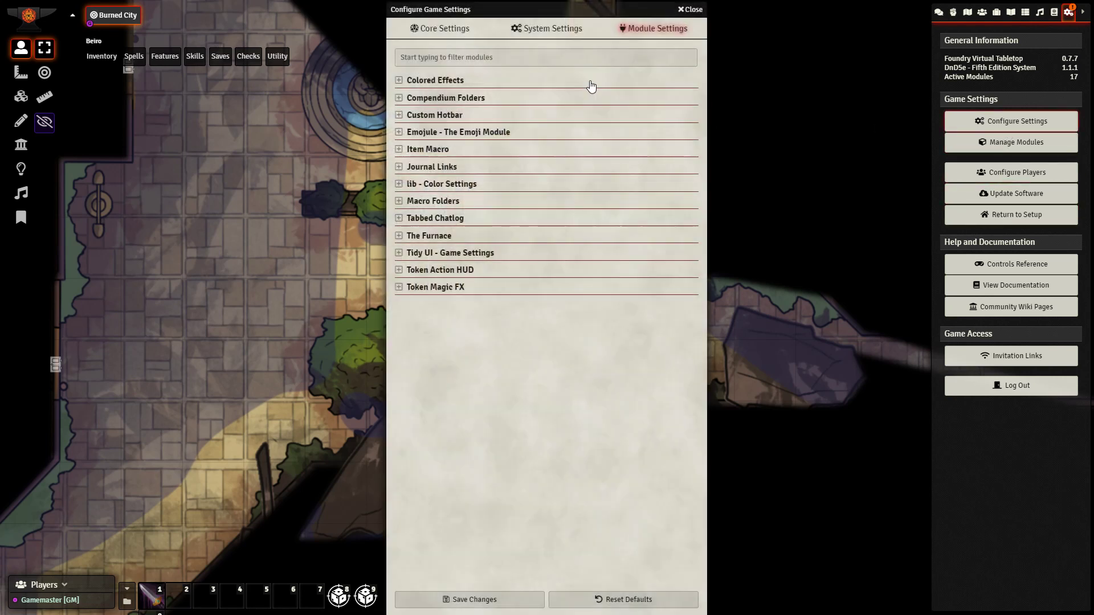
Expand Custom Hotbar and try a stronger green background in the Global Custom Hotbar settings
{"action": "left_click", "coordinate": [415, 116]}
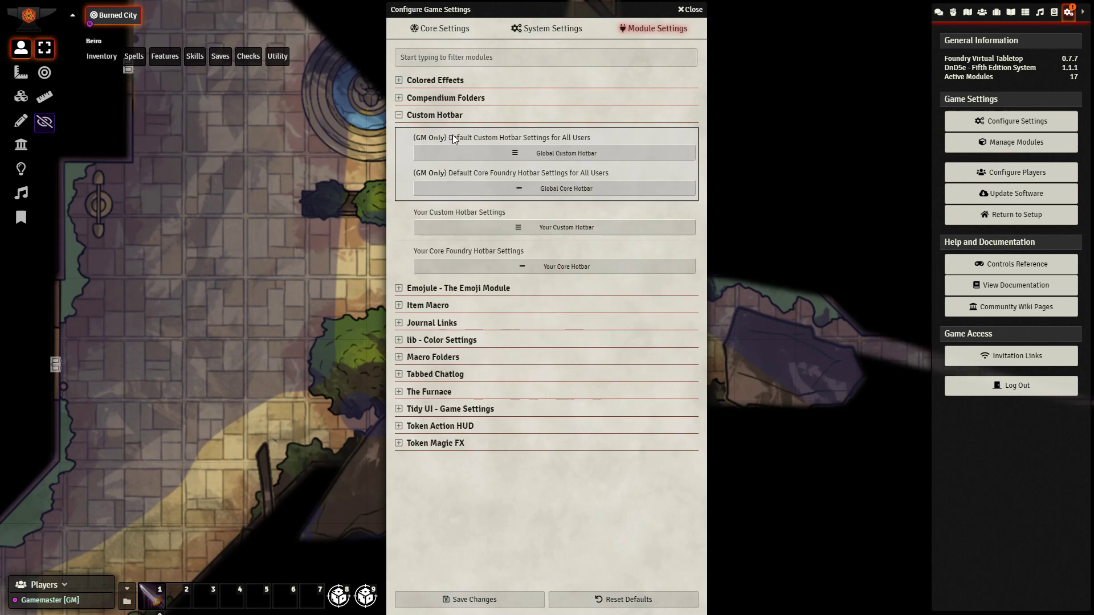
{"action": "left_click", "coordinate": [507, 154]}
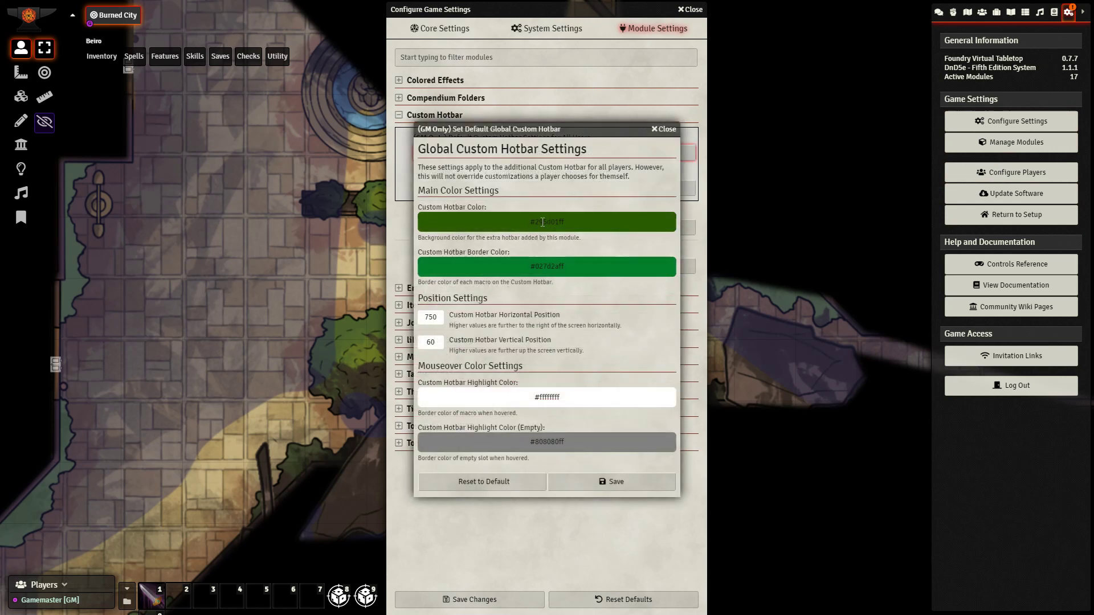
{"action": "left_click", "coordinate": [548, 258]}
{"action": "left_click", "coordinate": [557, 264]}
{"action": "left_click_drag", "start_coordinate": [556, 264], "coordinate": [578, 317]}
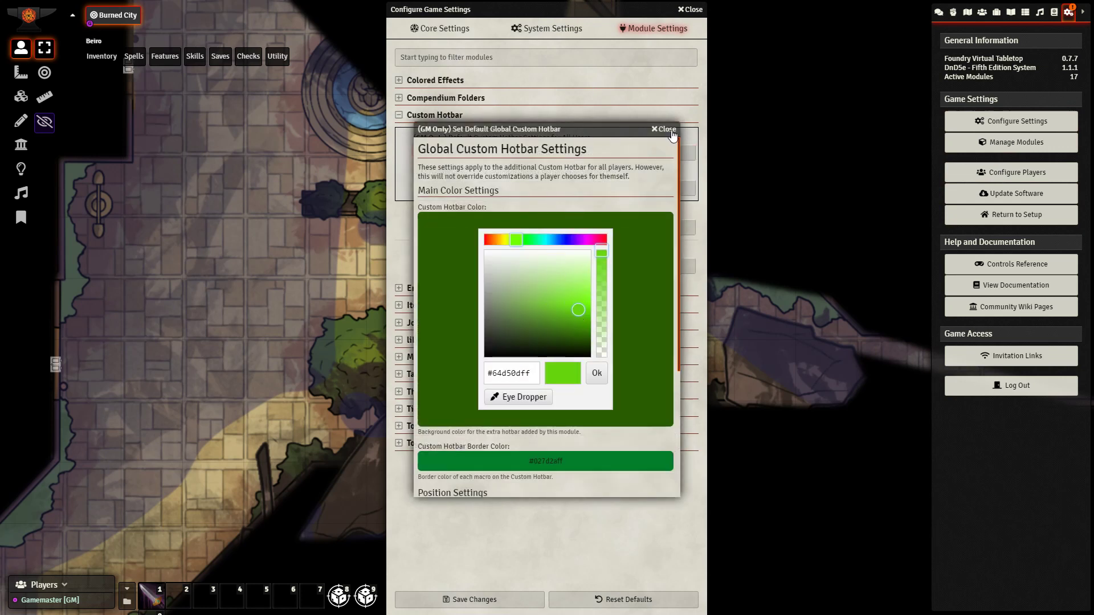
{"action": "left_click", "coordinate": [671, 129]}
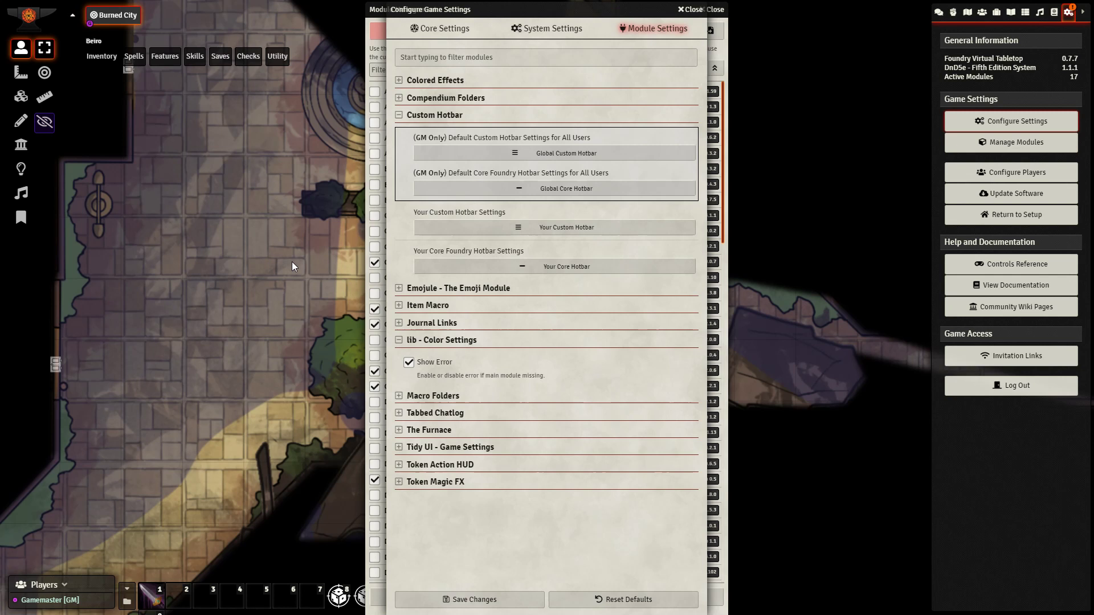
Dismiss the open Configure Game Settings windows with Esc
{"action": "key", "text": "Escape"}
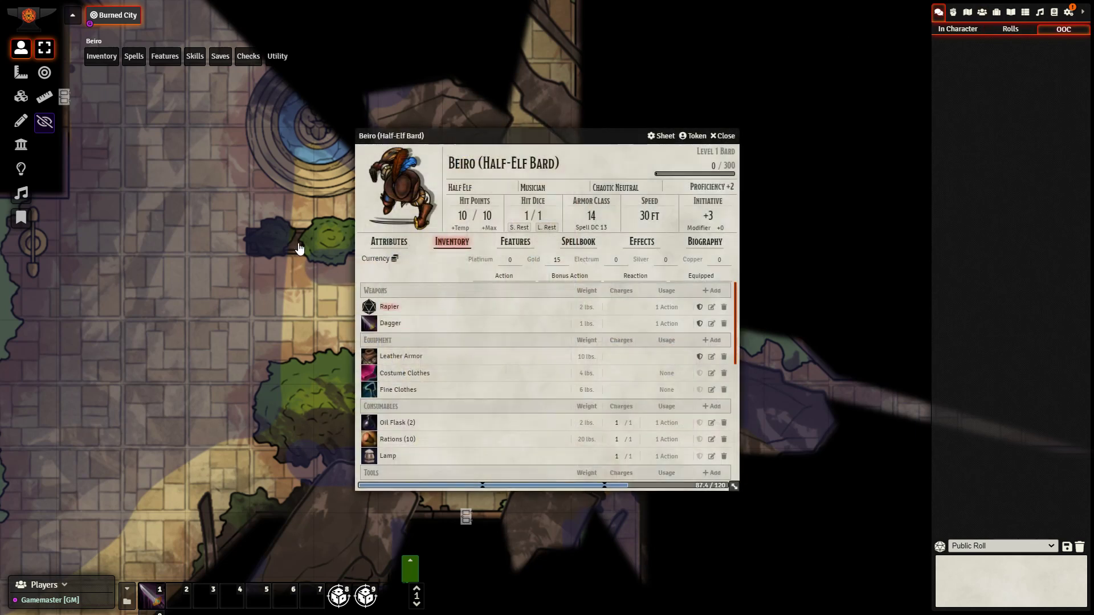
Close Beiro's sheet and send 'Hello' in character to chat twice
{"action": "key", "text": "Escape"}
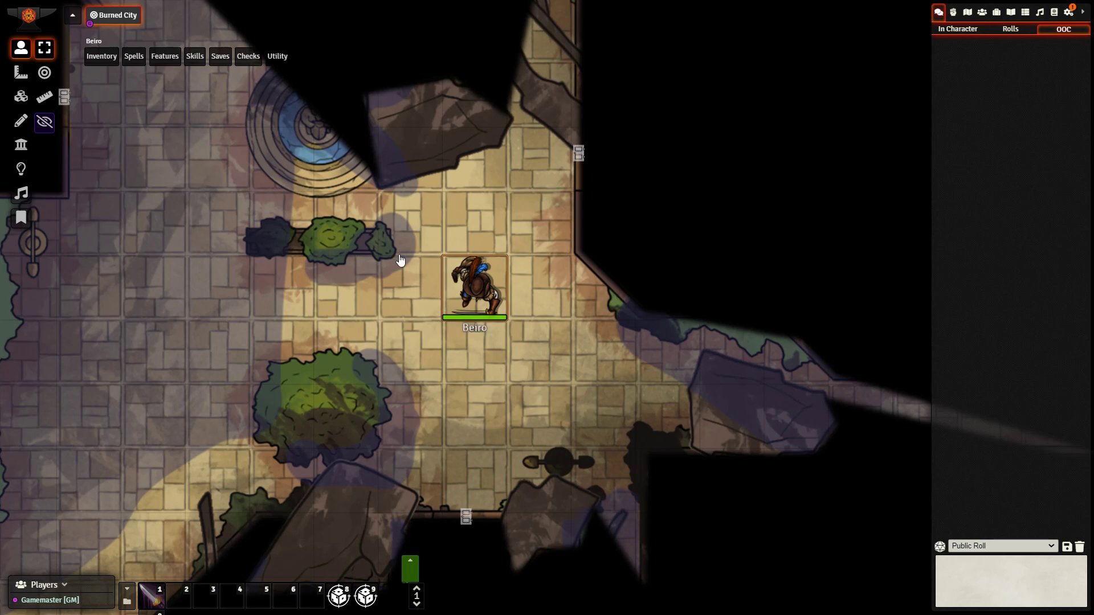
{"action": "key", "text": "Return"}
{"action": "type", "text": "Hello"}
{"action": "key", "text": "Return"}
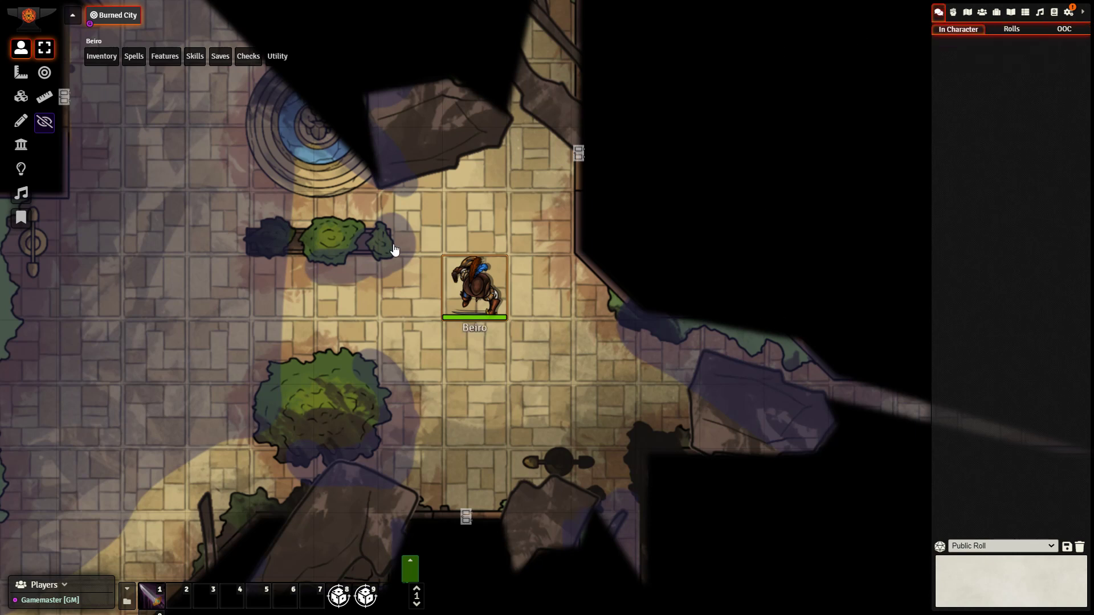
{"action": "key", "text": "Return"}
{"action": "type", "text": "Hello"}
{"action": "key", "text": "Return"}
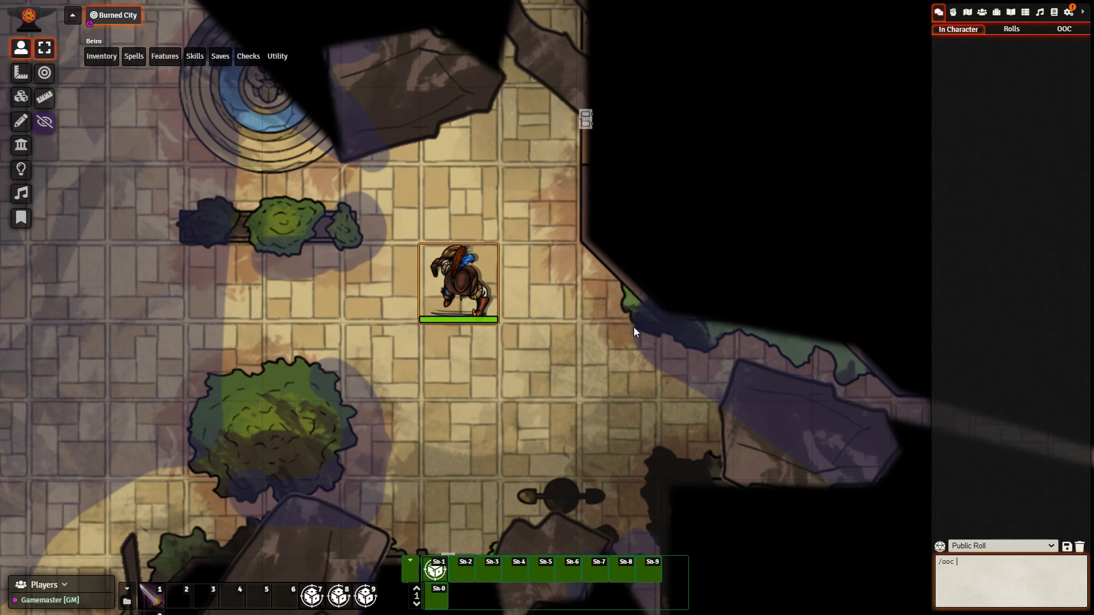
Send two out-of-character 'Hello' messages with /ooc, then reopen Beiro's character sheet
{"action": "type", "text": "llo"}
{"action": "key", "text": "Return"}
{"action": "type", "text": "Hello"}
{"action": "key", "text": "Return"}
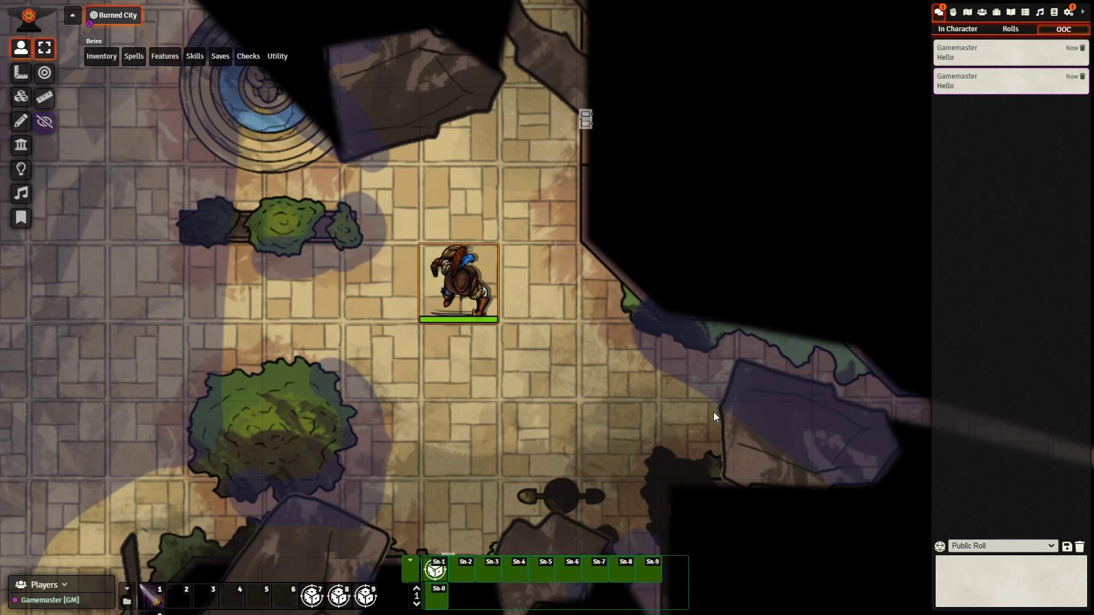
{"action": "double_click", "coordinate": [458, 282]}
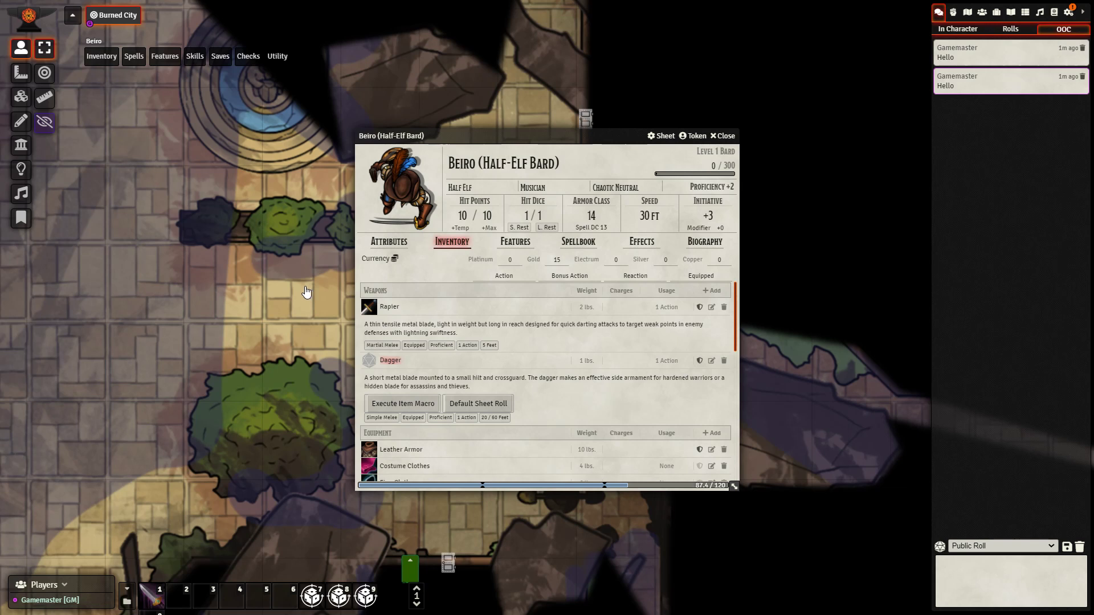
Move Beiro's sheet aside, inspect the Dagger's Item Macro code, then close the Dagger windows and sheet
{"action": "left_click_drag", "start_coordinate": [376, 136], "coordinate": [580, 88]}
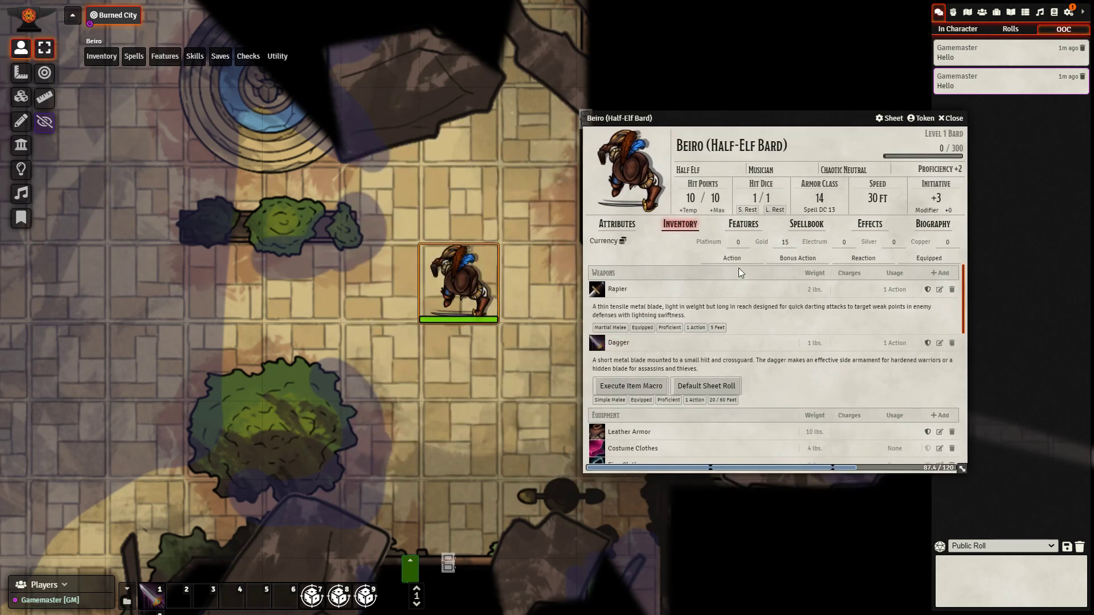
{"action": "left_click", "coordinate": [940, 342]}
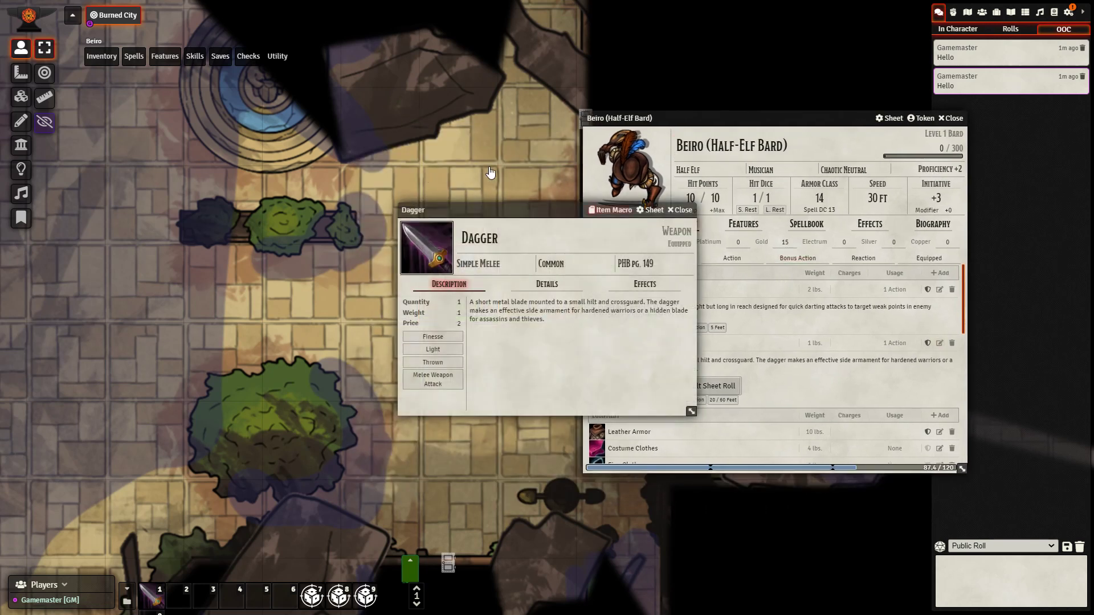
{"action": "left_click", "coordinate": [610, 210]}
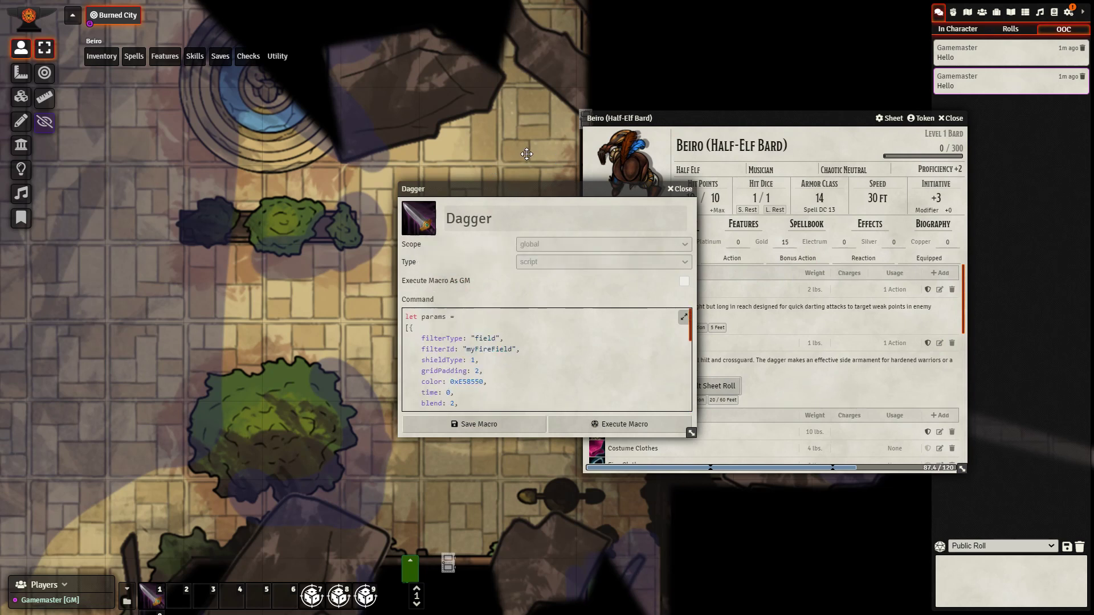
{"action": "key", "text": "Escape"}
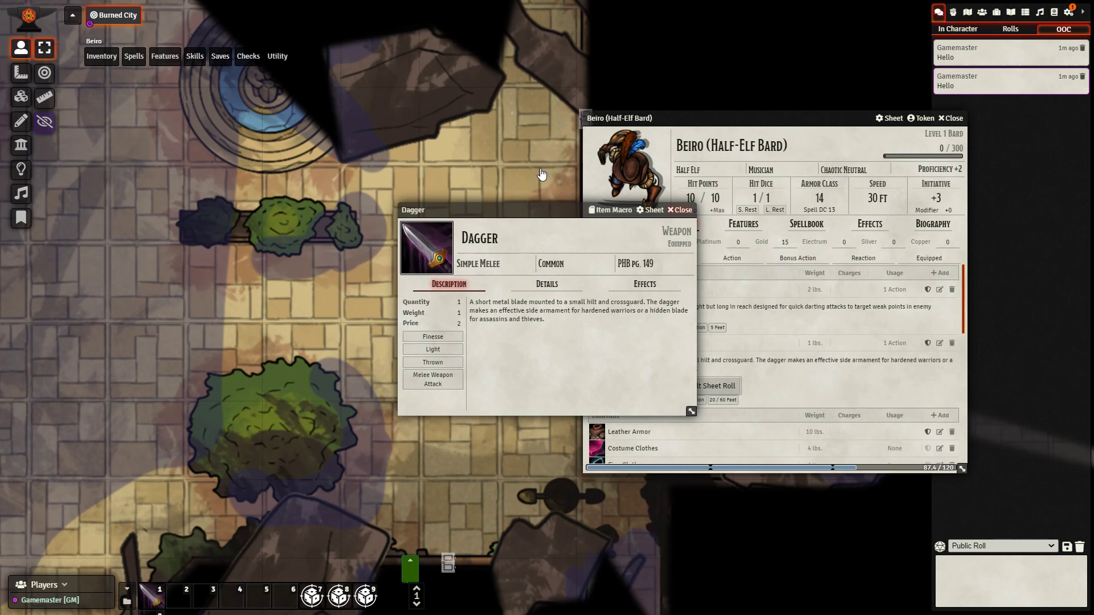
{"action": "key", "text": "Escape"}
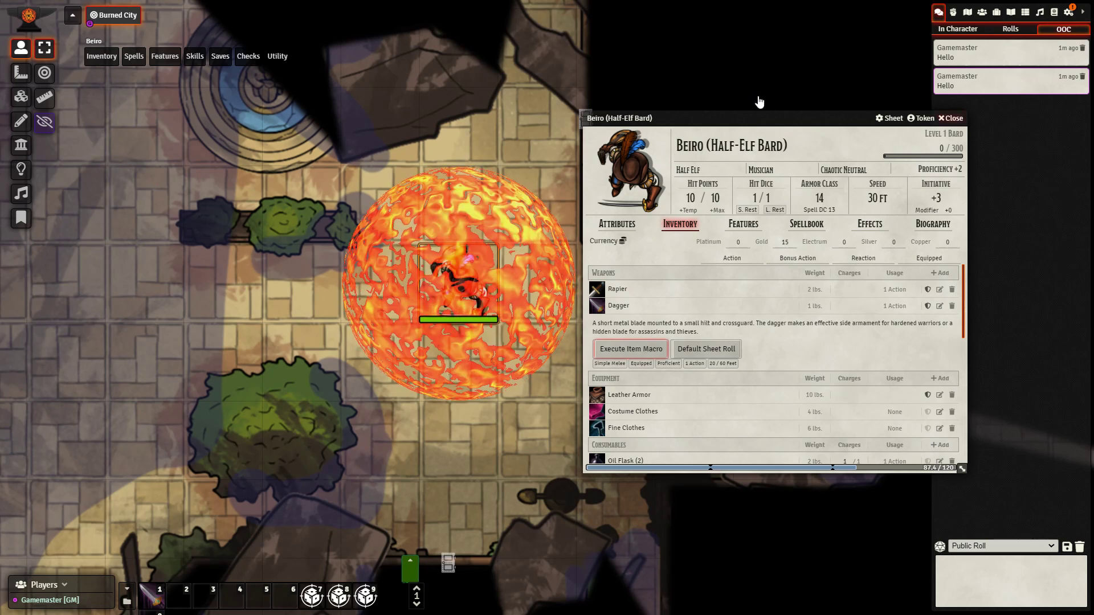
{"action": "key", "text": "Escape"}
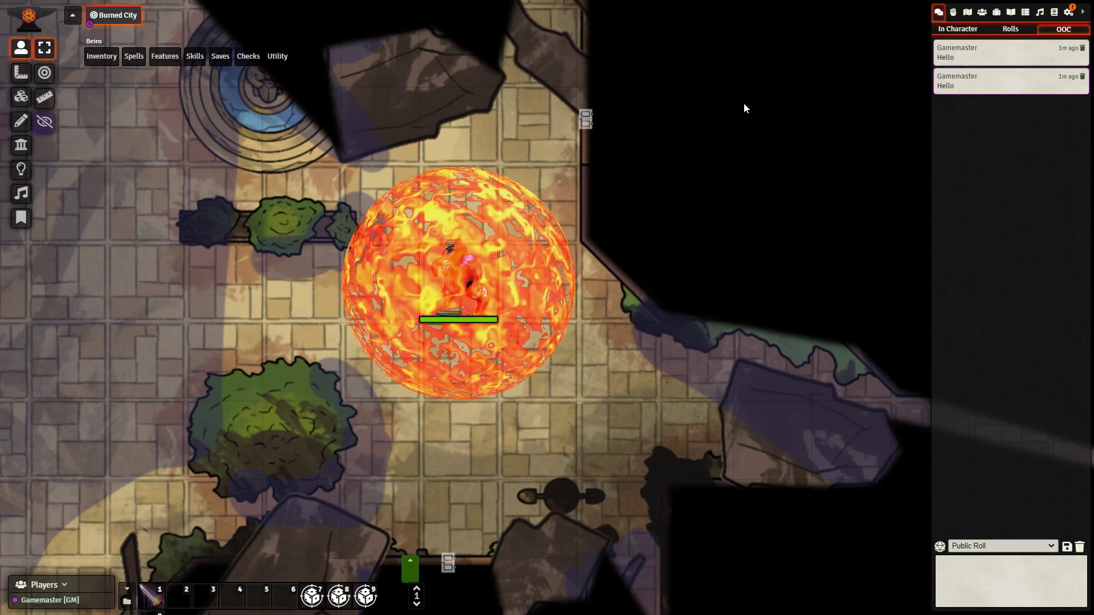
Show the sidebar Settings tab and briefly reopen and close Beiro's sheet
{"action": "left_click", "coordinate": [1068, 12]}
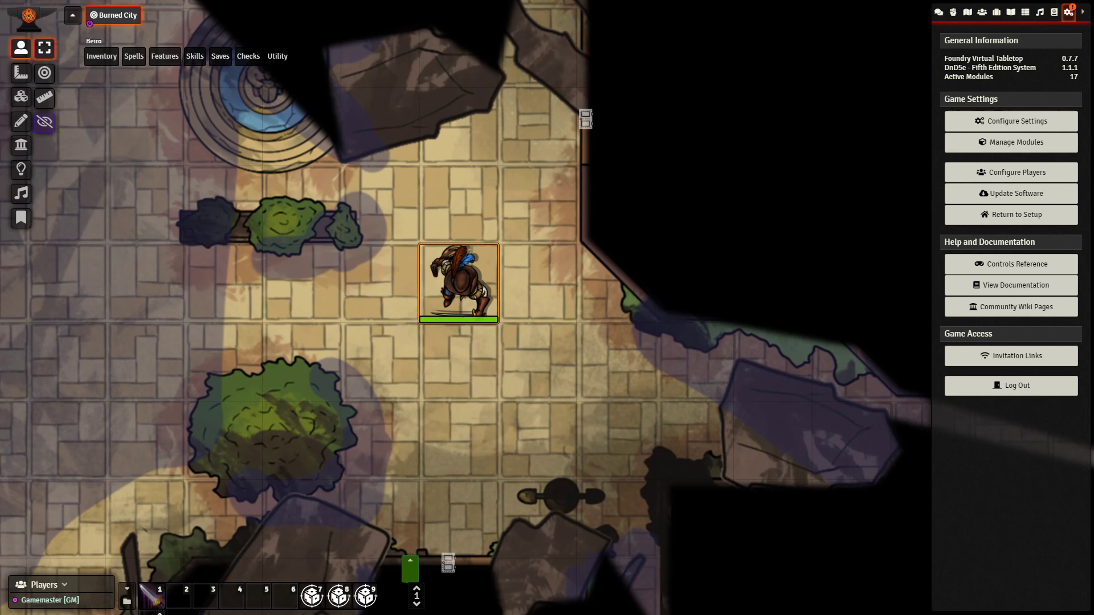
{"action": "mouse_move", "coordinate": [228, 52]}
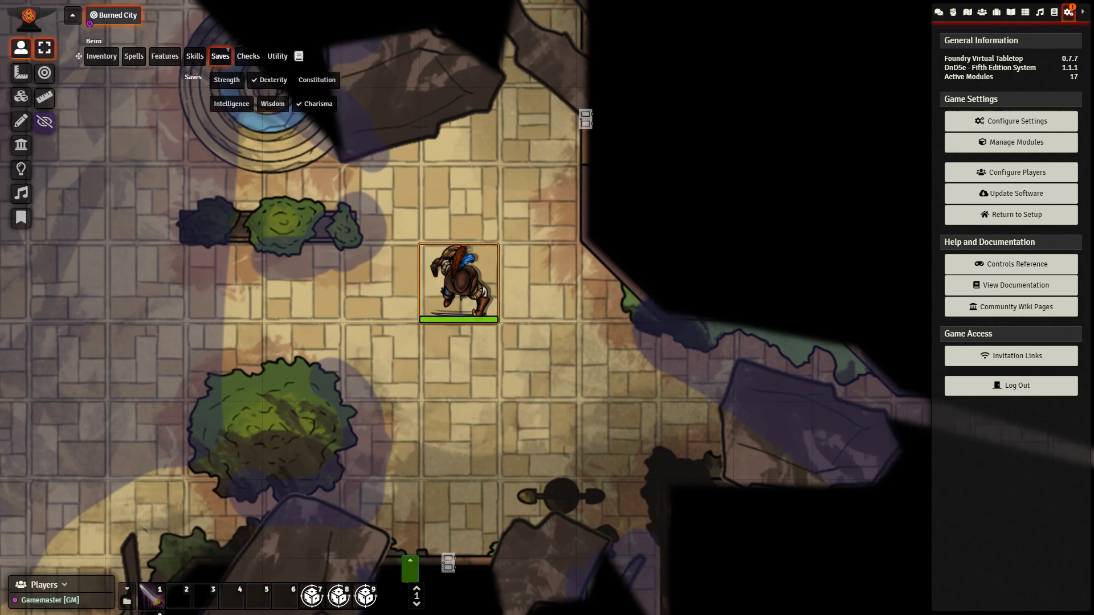
{"action": "mouse_move", "coordinate": [115, 50]}
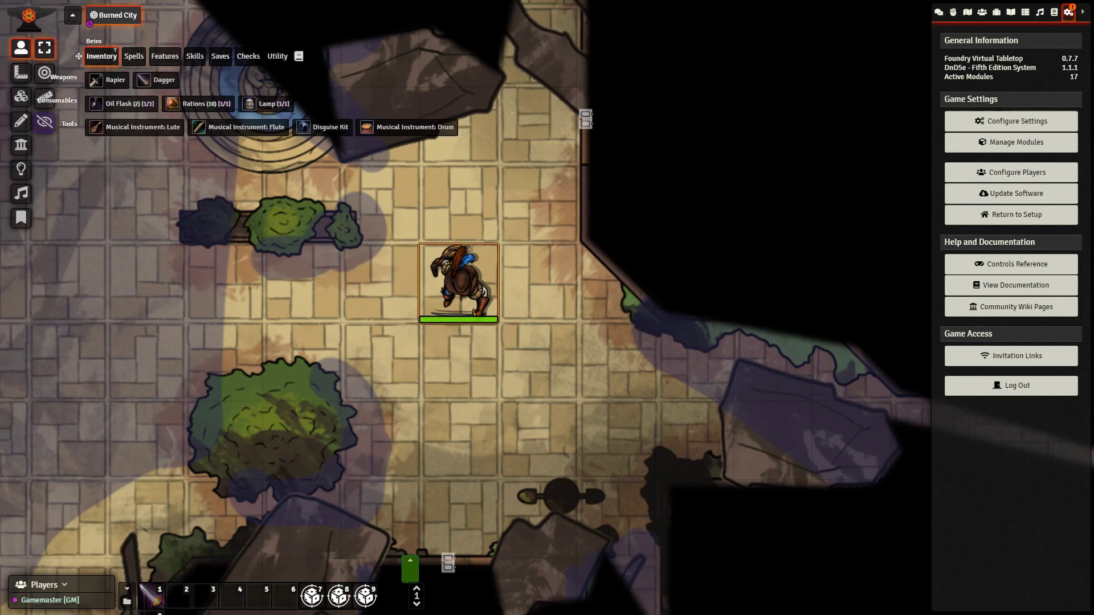
{"action": "double_click", "coordinate": [458, 282]}
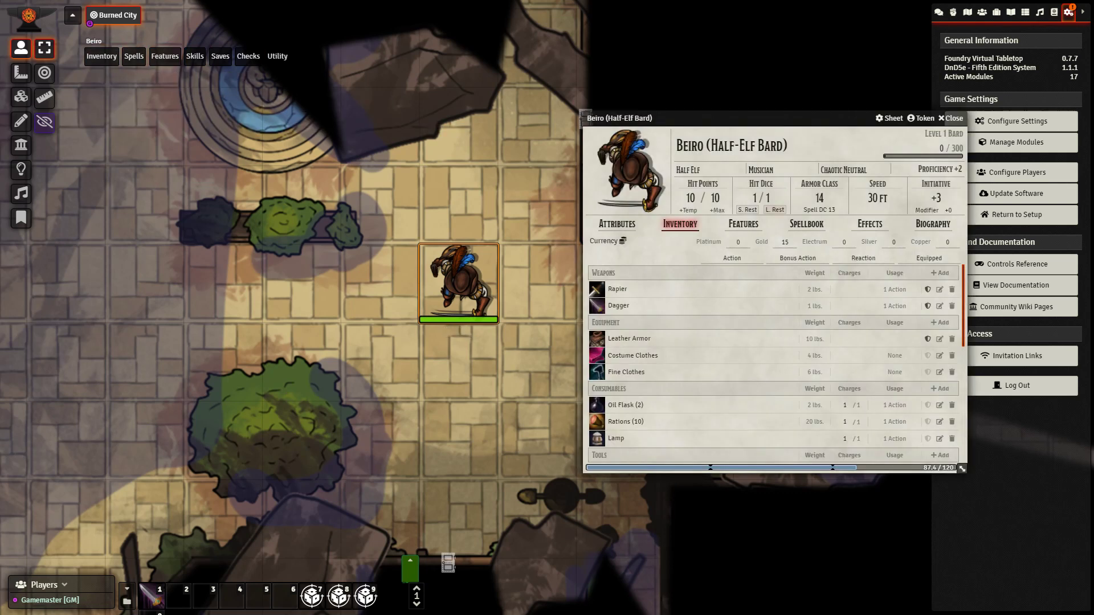
{"action": "key", "text": "Escape"}
Pick Utility > Long rest in the Token Action HUD and confirm the Rest dialog
{"action": "mouse_move", "coordinate": [177, 51]}
{"action": "mouse_move", "coordinate": [286, 51]}
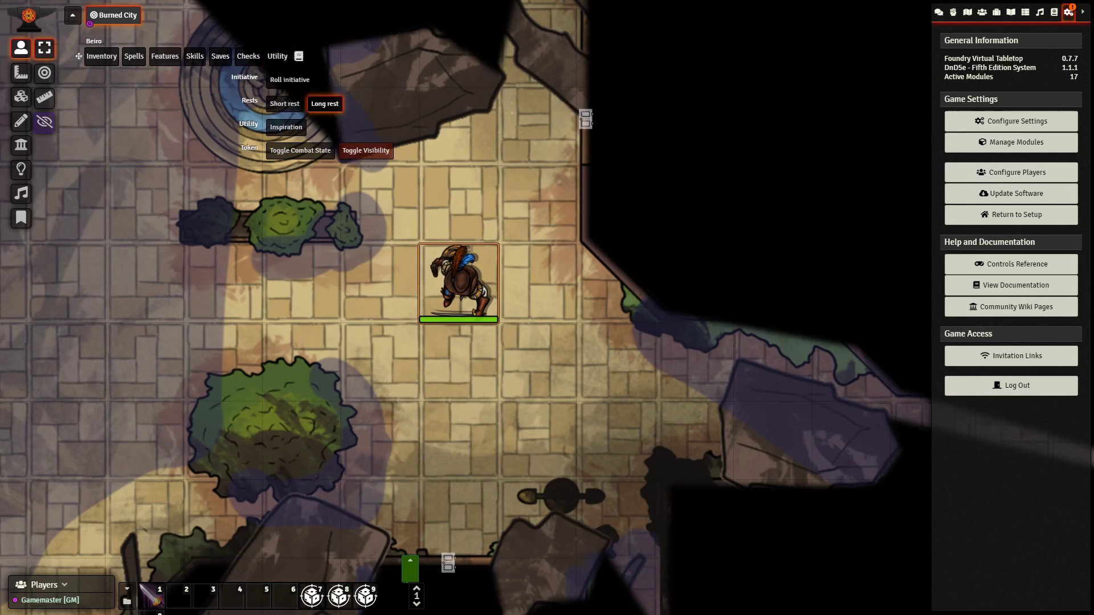
{"action": "left_click", "coordinate": [325, 104]}
{"action": "key", "text": "Return"}
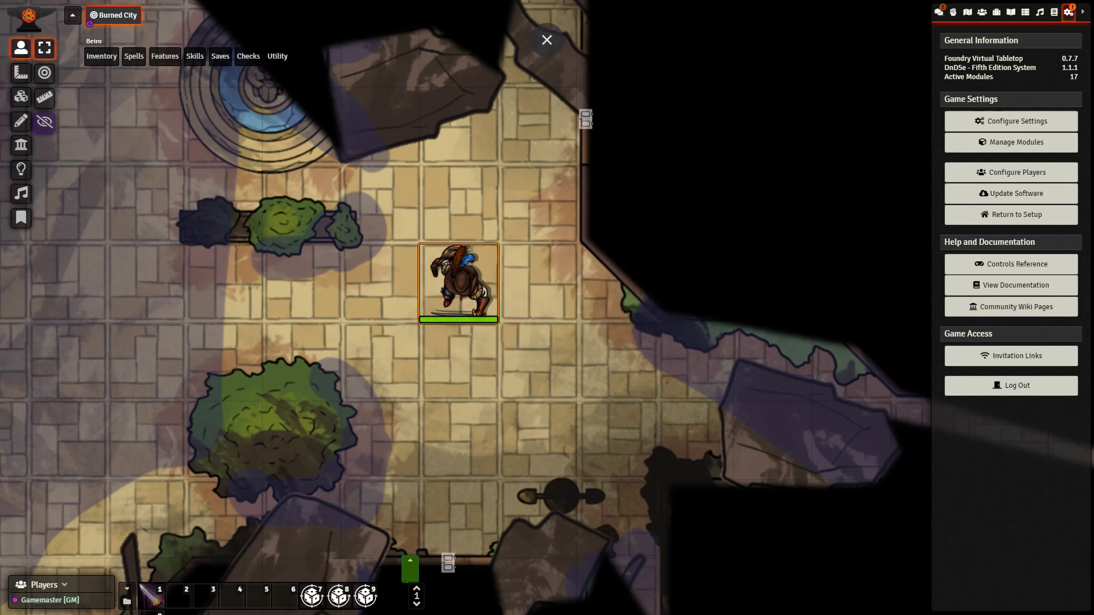